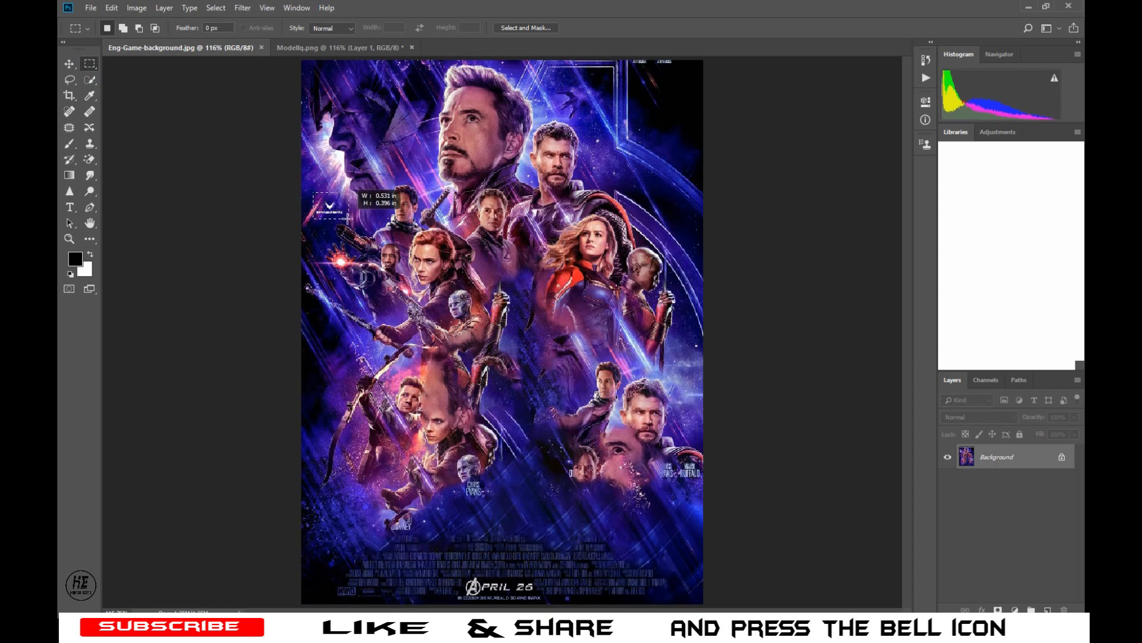
Remove the small logo near the poster's left edge by filling a marquee selection about 0.53 by 0.40 in, and clear the selection.
left_click_drag(345, 219, 346, 217)
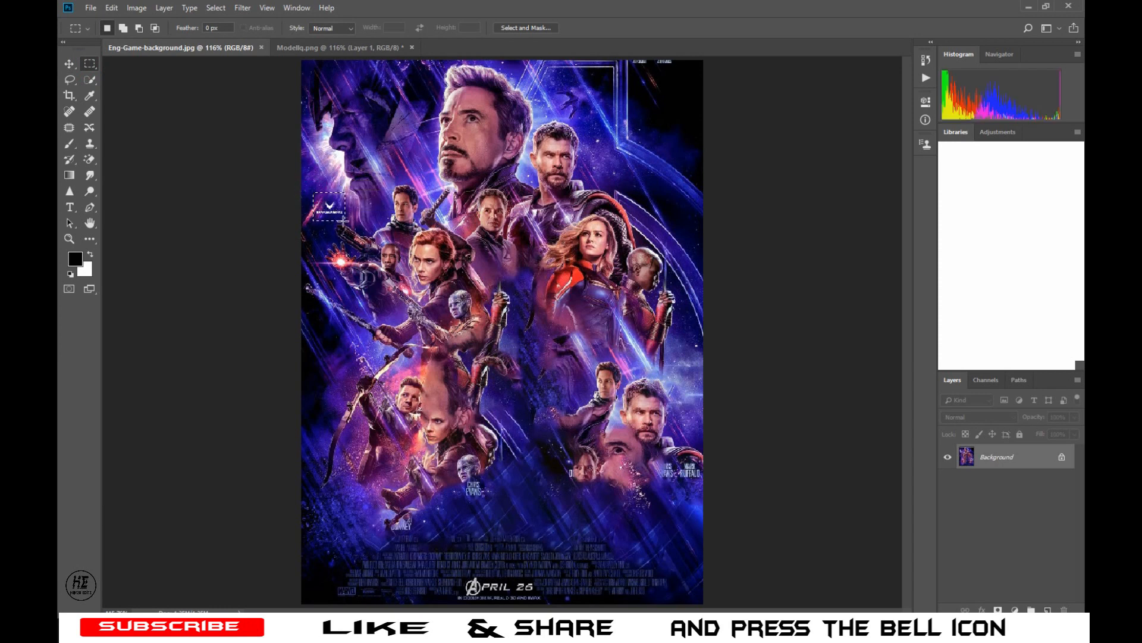
right_click(345, 221)
left_click(401, 364)
left_click(552, 110)
left_click(70, 64)
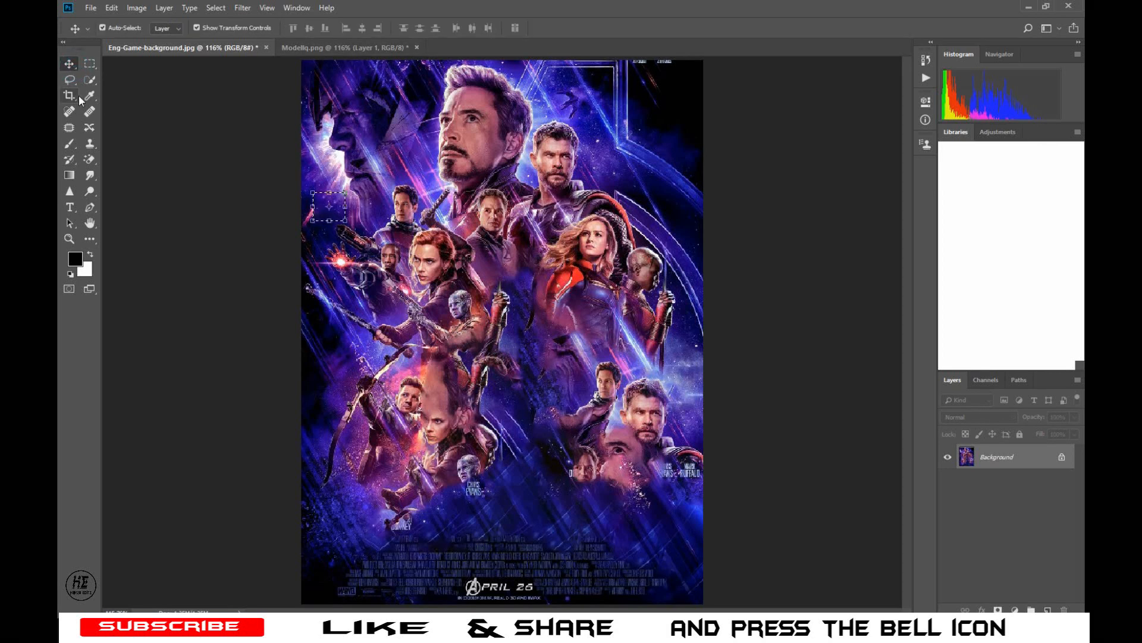
left_click(89, 64)
left_click(318, 120)
left_click(75, 63)
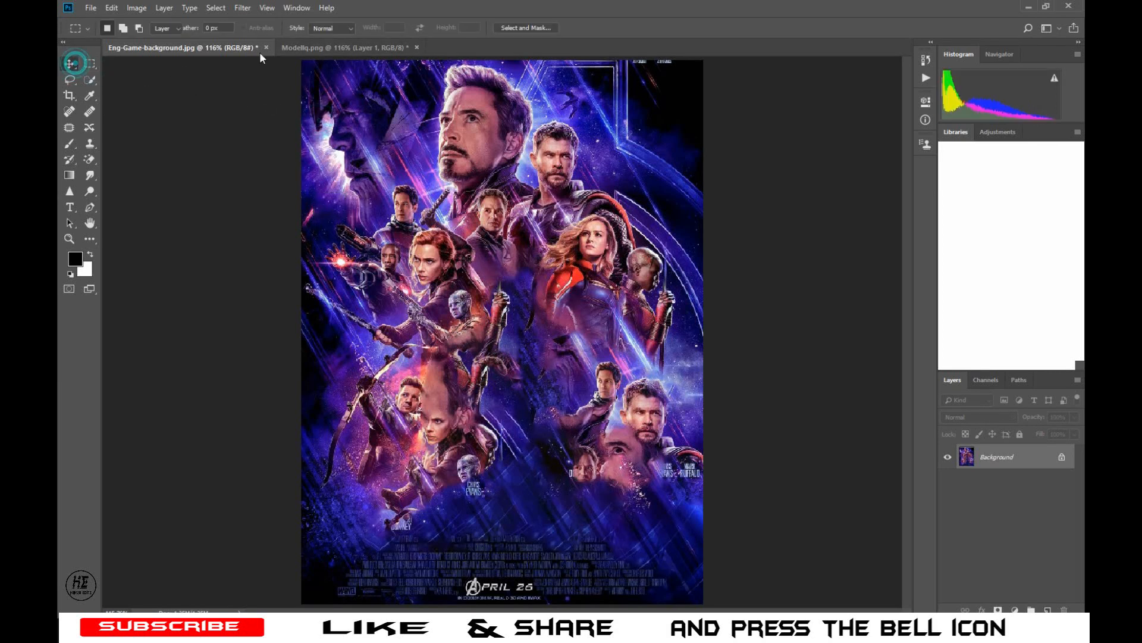
Bring the model cutout from Modellq.png into the Eng-Game-background poster, scale it proportionally to 71% and place it in the lower centre.
left_click(297, 48)
left_click_drag(572, 411, 585, 337)
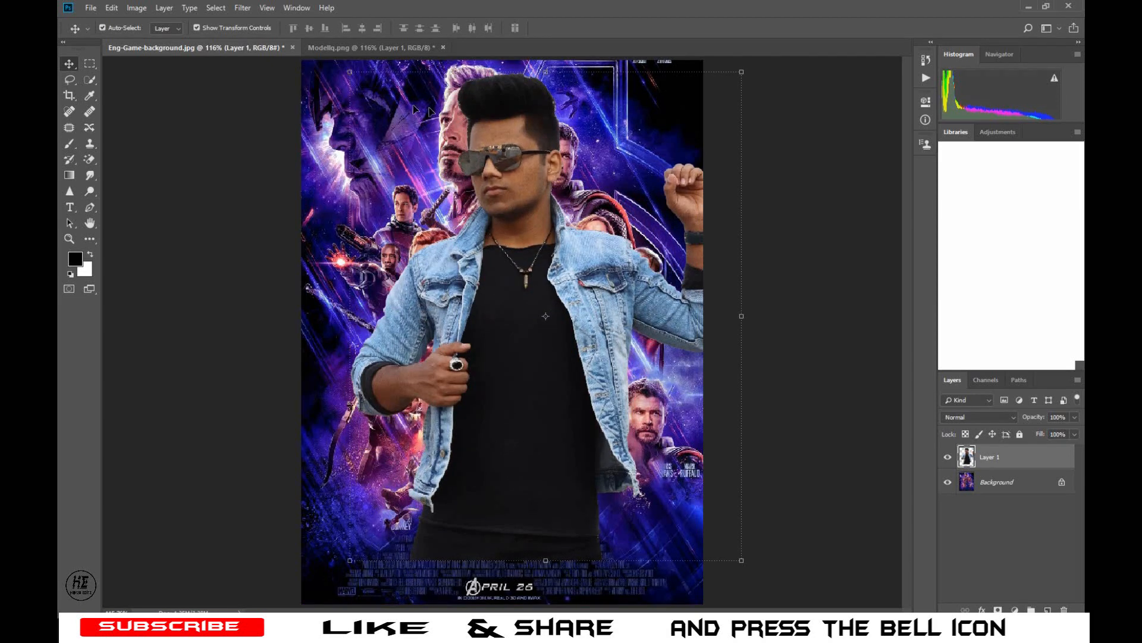
left_click(424, 70)
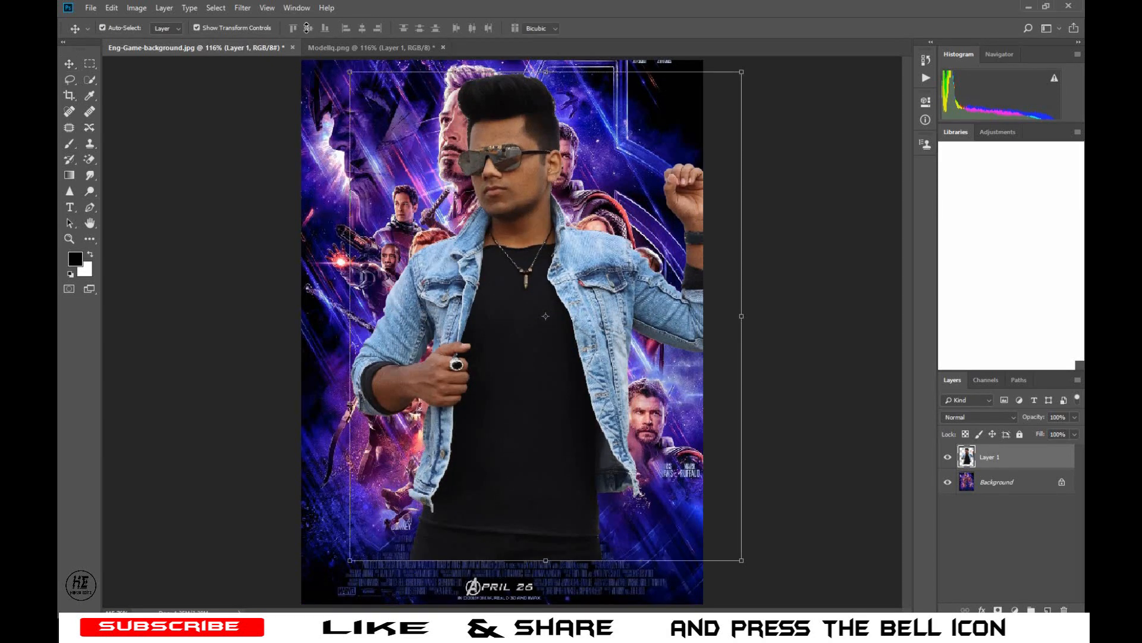
left_click(276, 27)
left_click_drag(289, 28, 271, 34)
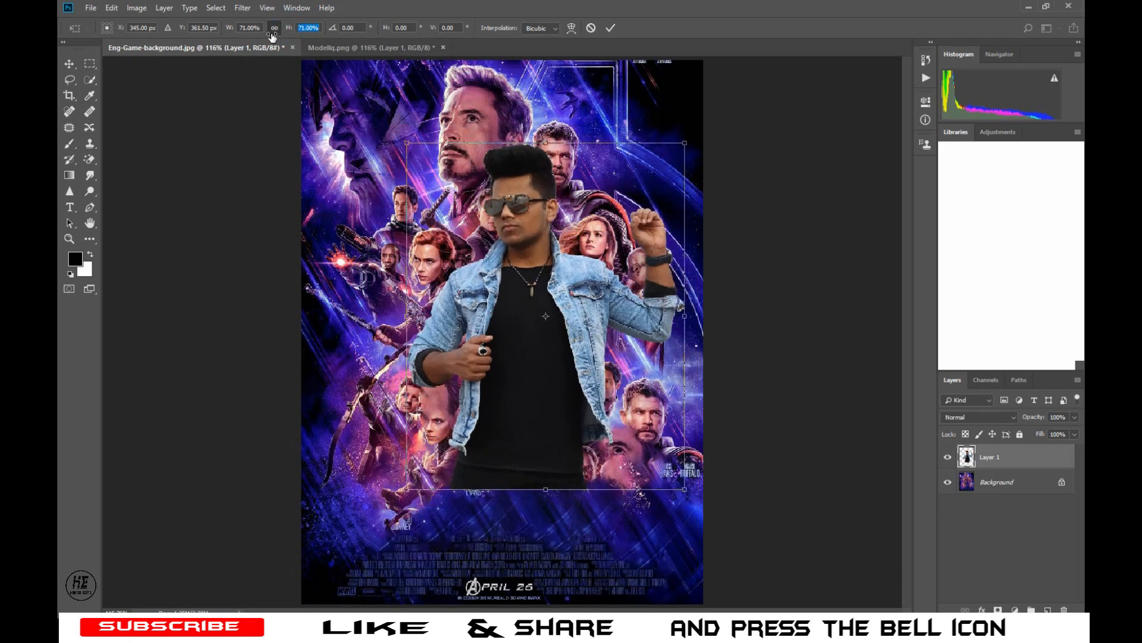
left_click_drag(527, 305, 533, 382)
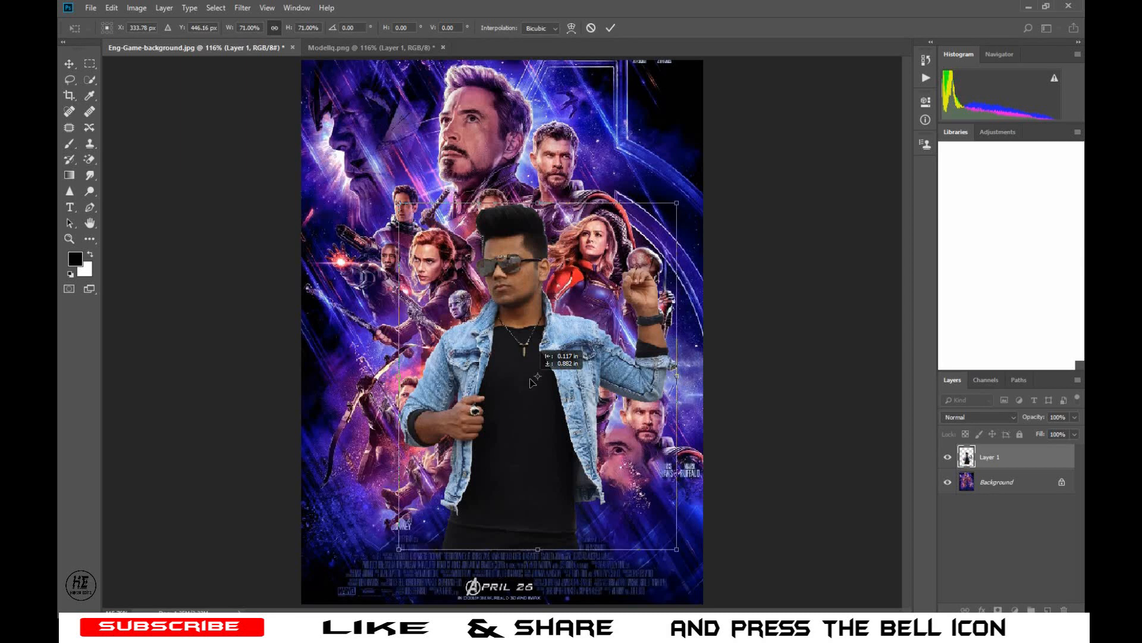
left_click(610, 28)
Place the hair-1 image into the poster, scale it down and fit it over the model's hair.
left_click(581, 175)
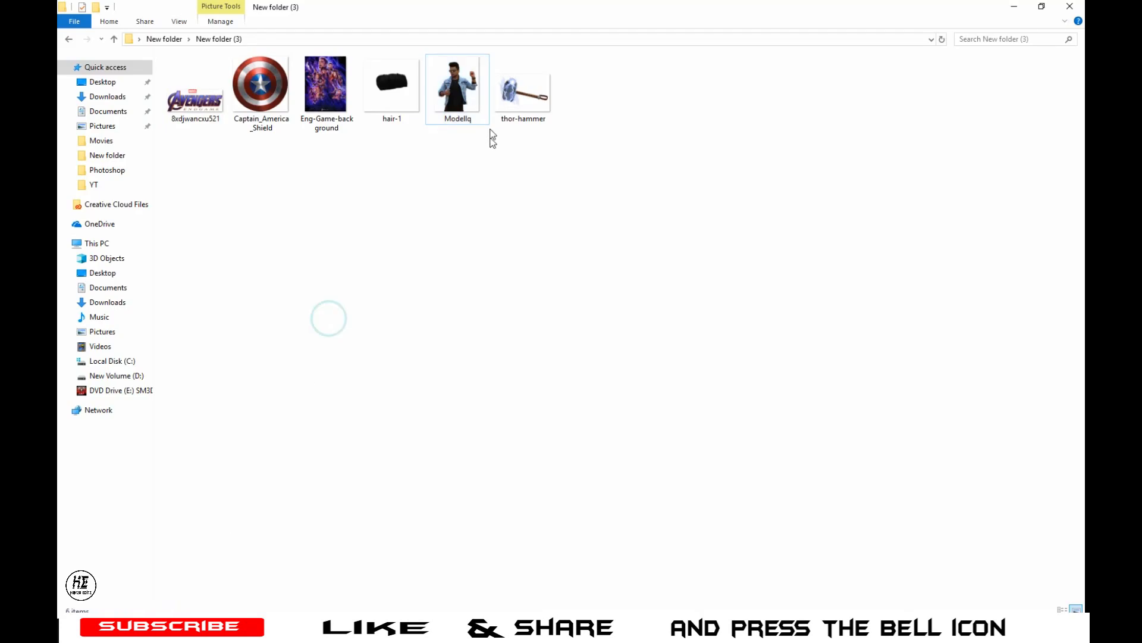
left_click_drag(393, 87, 491, 233)
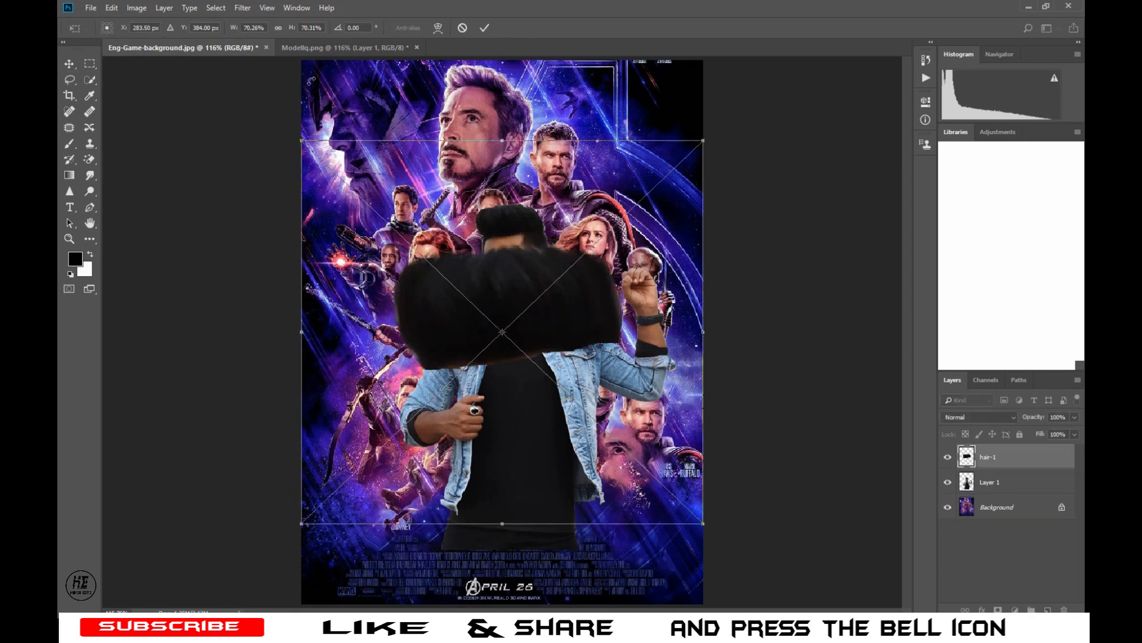
left_click_drag(292, 27, 259, 28)
left_click_drag(502, 321, 507, 219)
left_click_drag(294, 28, 289, 28)
left_click_drag(507, 219, 507, 219)
left_click(484, 28)
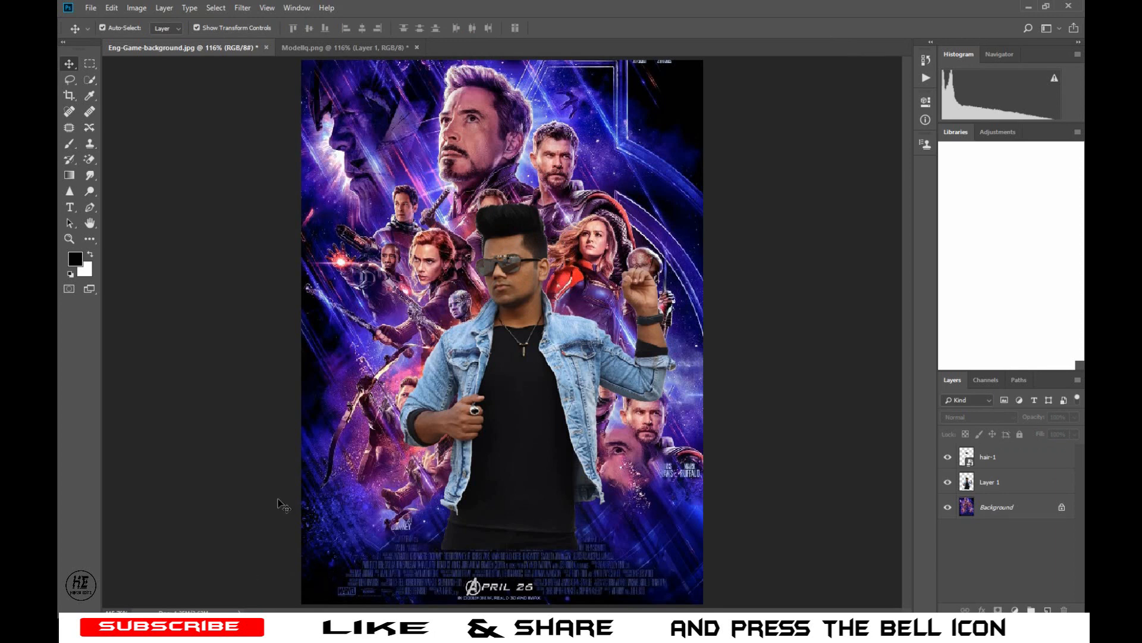
Place the thor-hammer image with its handle across the model's face and raised hand, and reduce its layer opacity to 62%.
left_click(177, 624)
left_click_drag(528, 94, 527, 301)
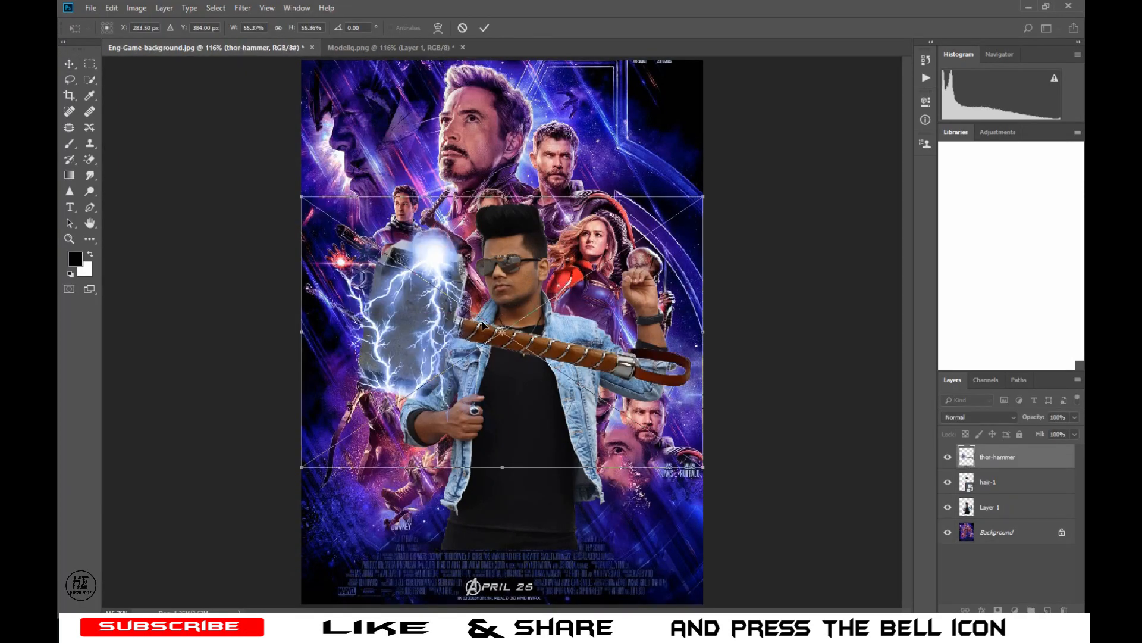
left_click_drag(486, 333, 483, 251)
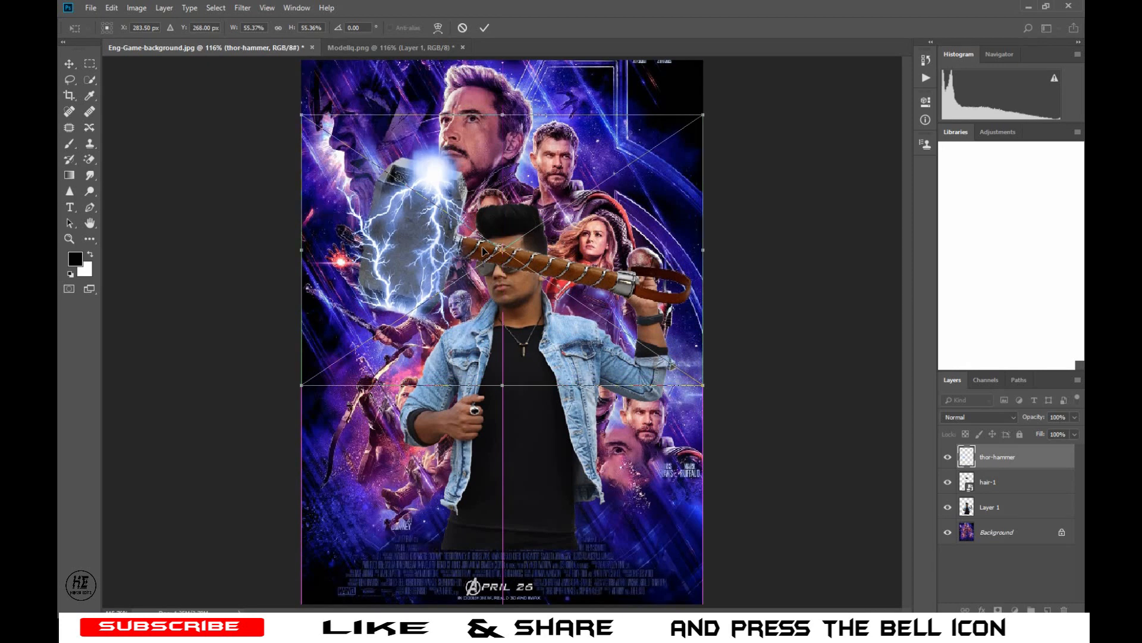
left_click(1074, 417)
left_click_drag(1058, 433, 1055, 433)
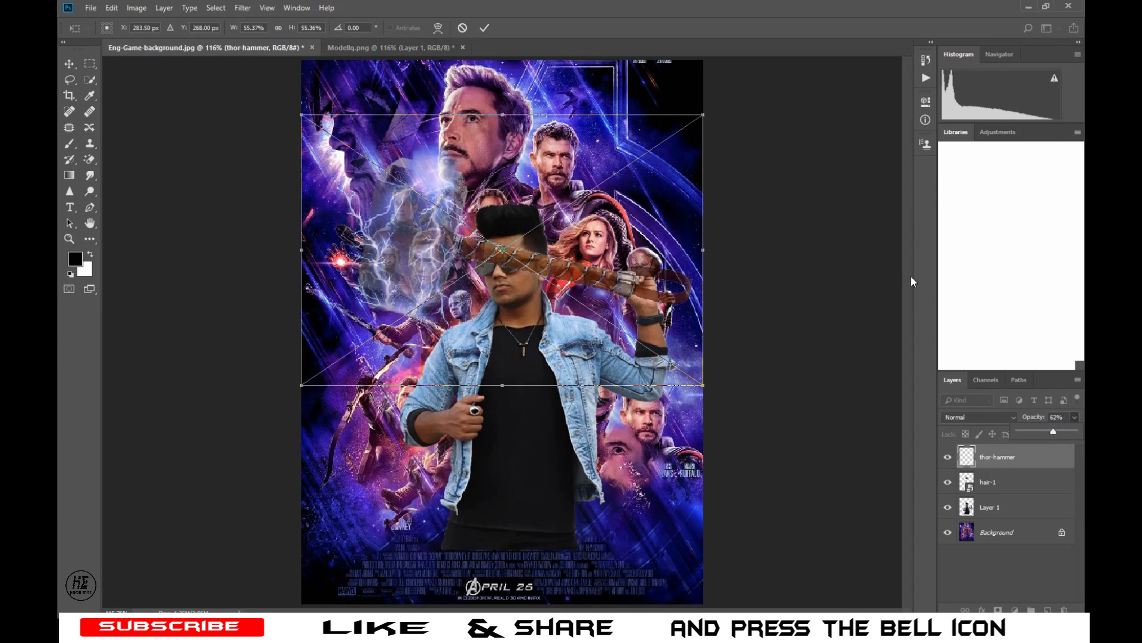
left_click(483, 28)
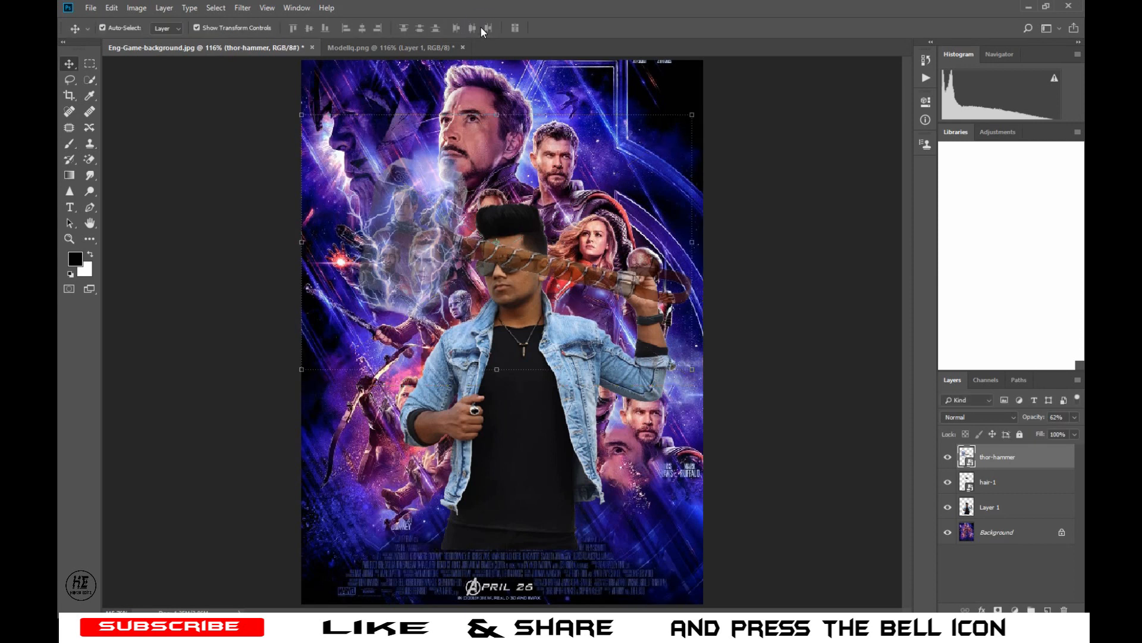
Add a layer mask to the thor-hammer layer and ready the Brush tool with black for painting around the model's head.
left_click(69, 239)
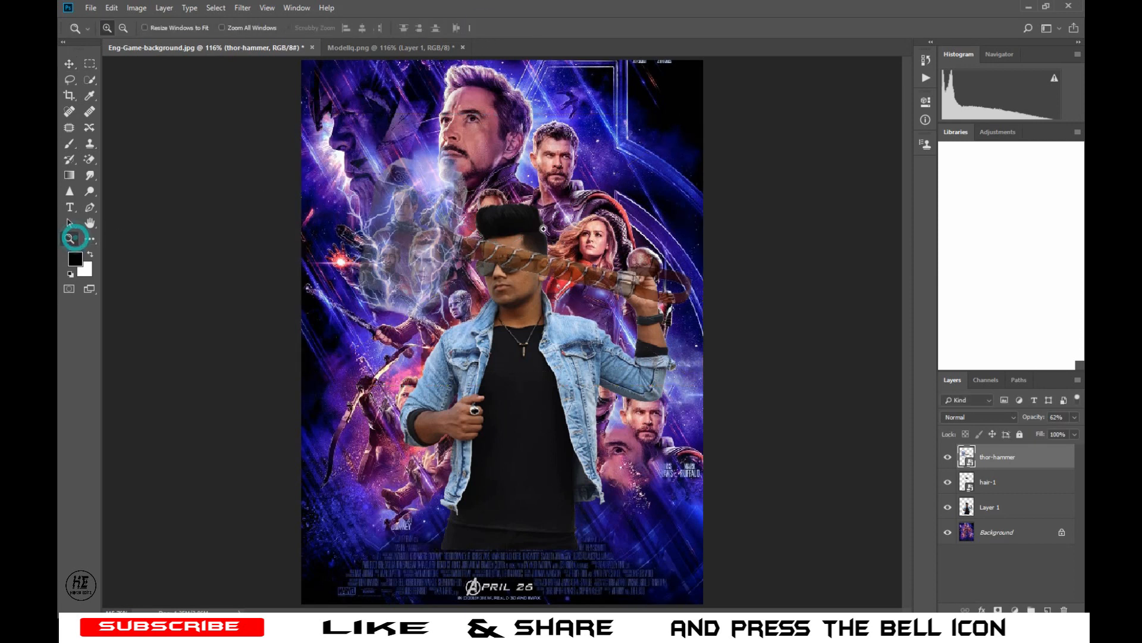
left_click_drag(418, 165, 613, 340)
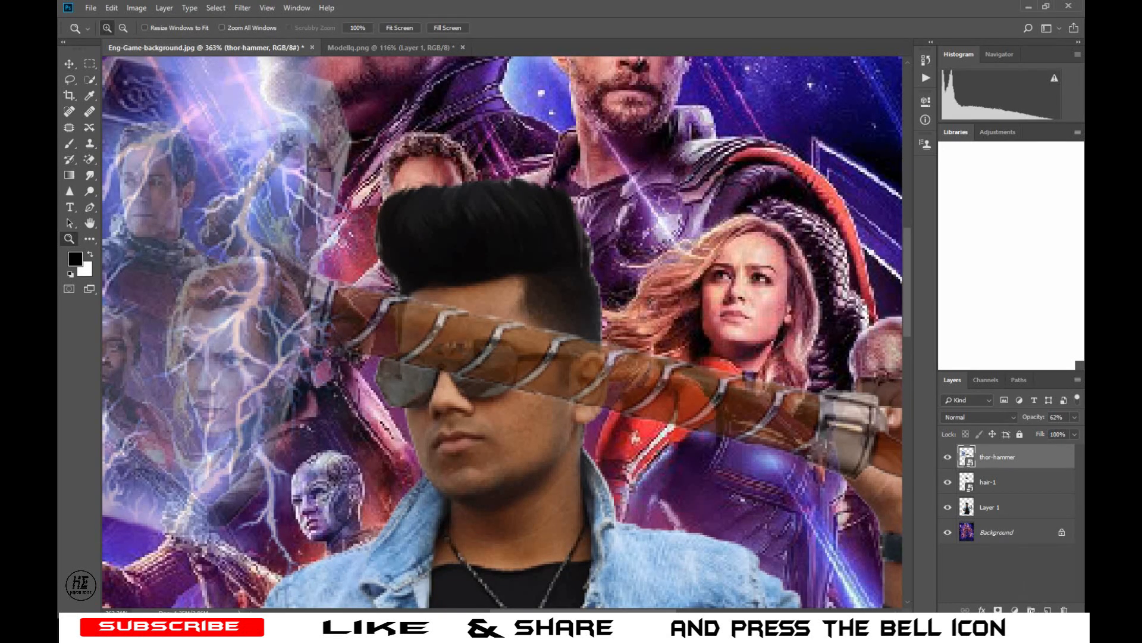
left_click(999, 610)
left_click(91, 256)
left_click(70, 144)
left_click(90, 255)
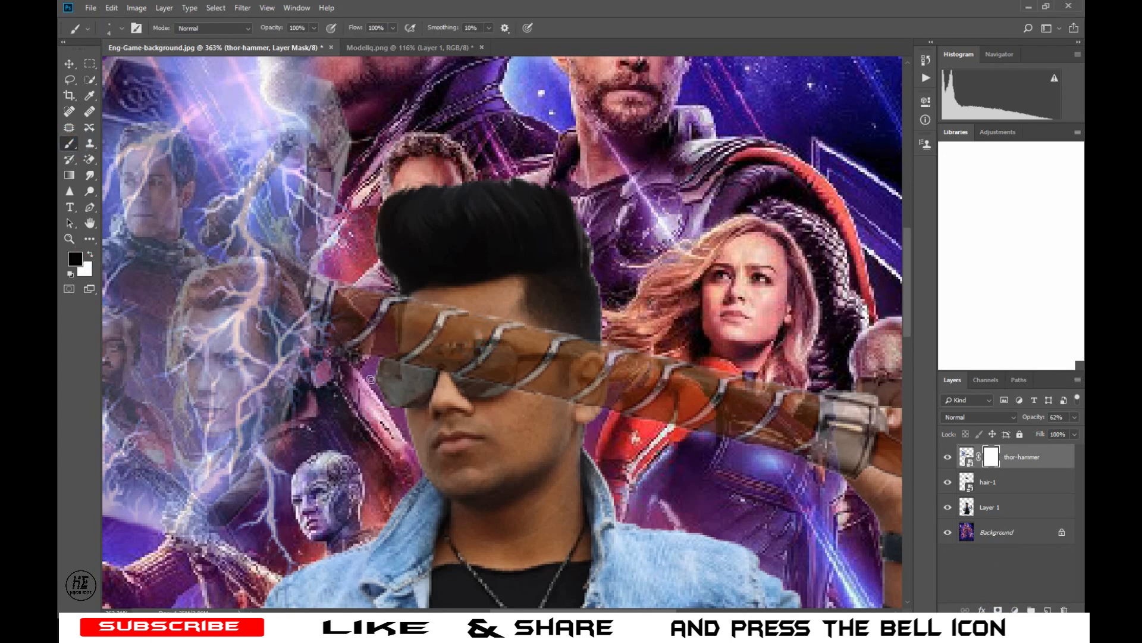
Paint the mask to hide the hammer handle where it covers the model's face and gripping fingers, adjusting the brush size as needed.
key("bracketright")
key("bracketright")
key("bracketleft")
key("bracketright")
mouse_move(456, 310)
left_mouse_down()
mouse_move(434, 345)
mouse_move(450, 320)
mouse_move(416, 309)
mouse_move(453, 381)
mouse_move(440, 363)
mouse_move(555, 344)
mouse_move(582, 346)
mouse_move(596, 379)
left_mouse_up()
left_click_drag(523, 609, 581, 610)
key("bracketleft")
key("bracketleft")
key("bracketleft")
mouse_move(601, 476)
left_mouse_down()
mouse_move(582, 421)
mouse_move(589, 408)
mouse_move(624, 424)
mouse_move(598, 470)
mouse_move(605, 405)
left_mouse_up()
Restore the thor-hammer layer's opacity to 100%.
key("z")
key("ctrl+0")
key("0")
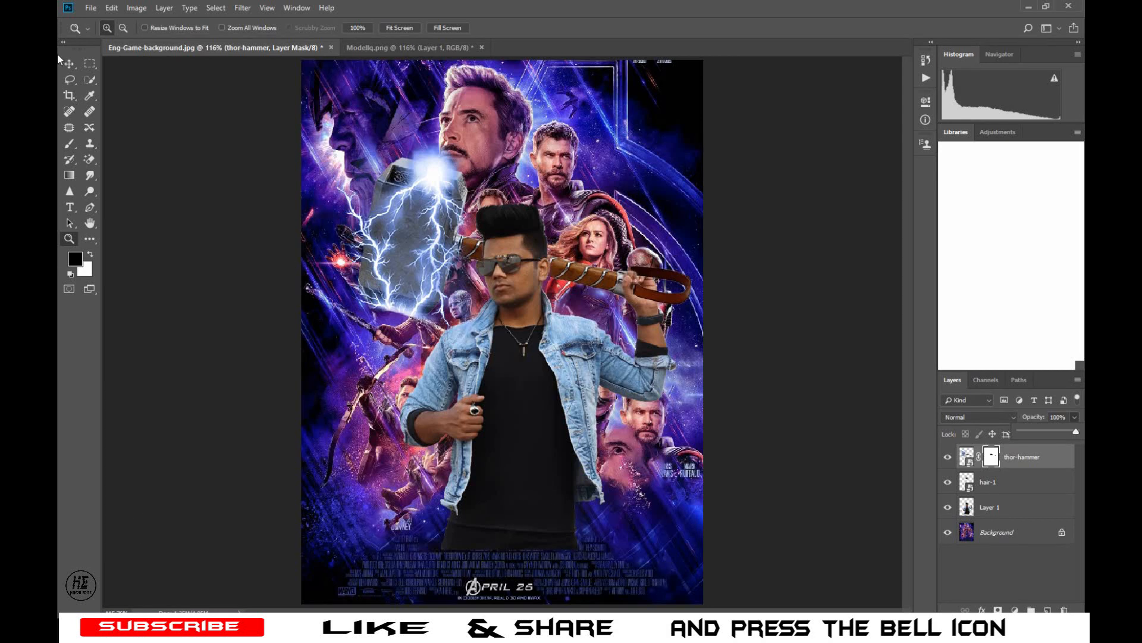
Place the Captain_America_Shield image over the model's lowered hand, scaled to 26.83% and rotated -20.55 degrees.
left_click(69, 64)
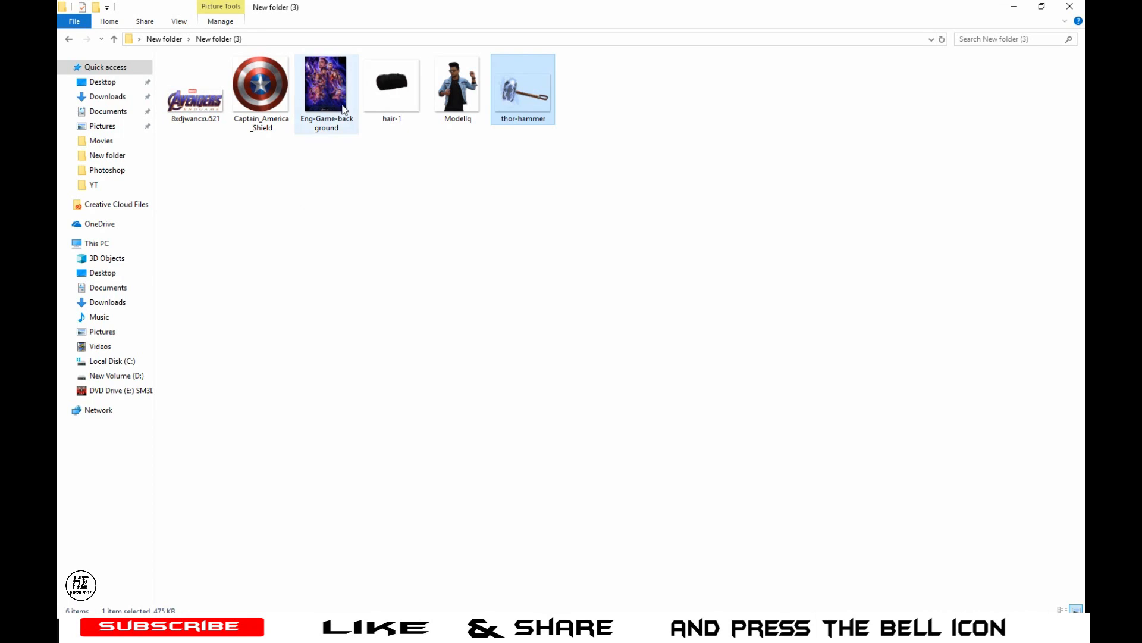
left_click(271, 98)
left_click_drag(271, 98, 423, 384)
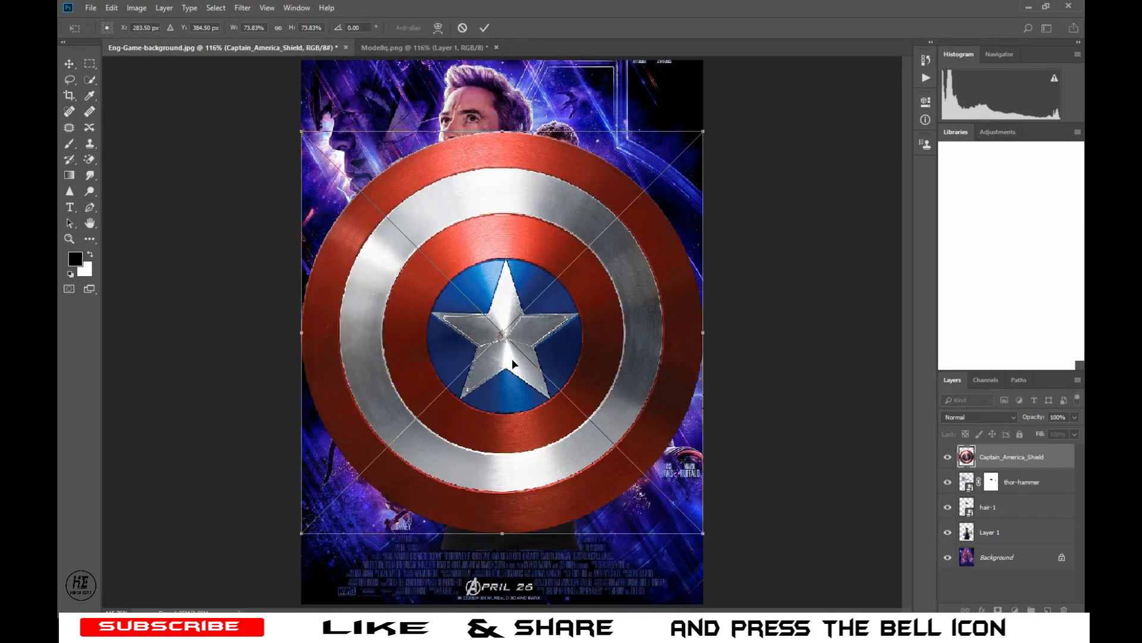
mouse_move(292, 28)
left_mouse_down()
mouse_move(265, 46)
mouse_move(289, 32)
left_mouse_up()
left_click_drag(492, 283, 445, 458)
left_click_drag(560, 352, 556, 296)
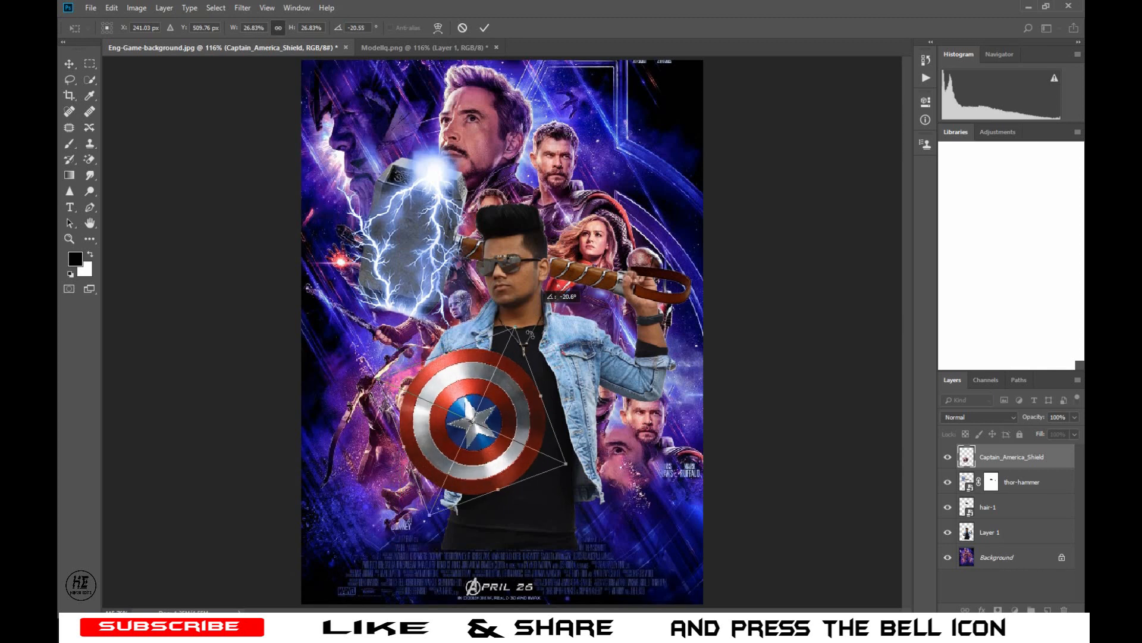
mouse_move(518, 398)
left_mouse_down()
mouse_move(524, 431)
mouse_move(581, 479)
mouse_move(515, 397)
left_mouse_up()
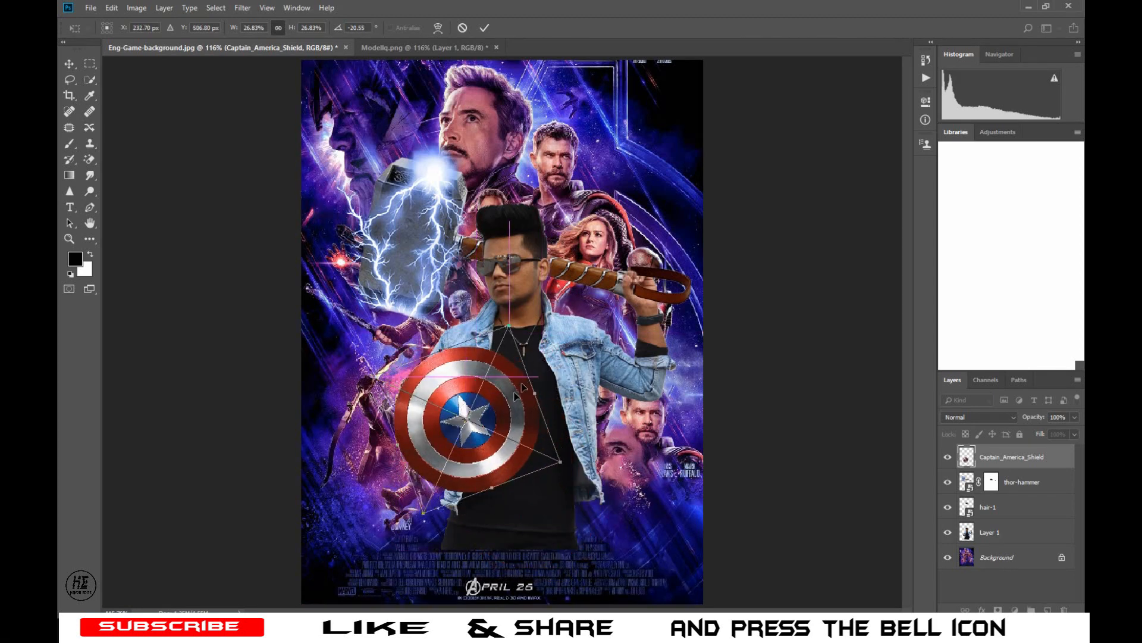
left_click(484, 27)
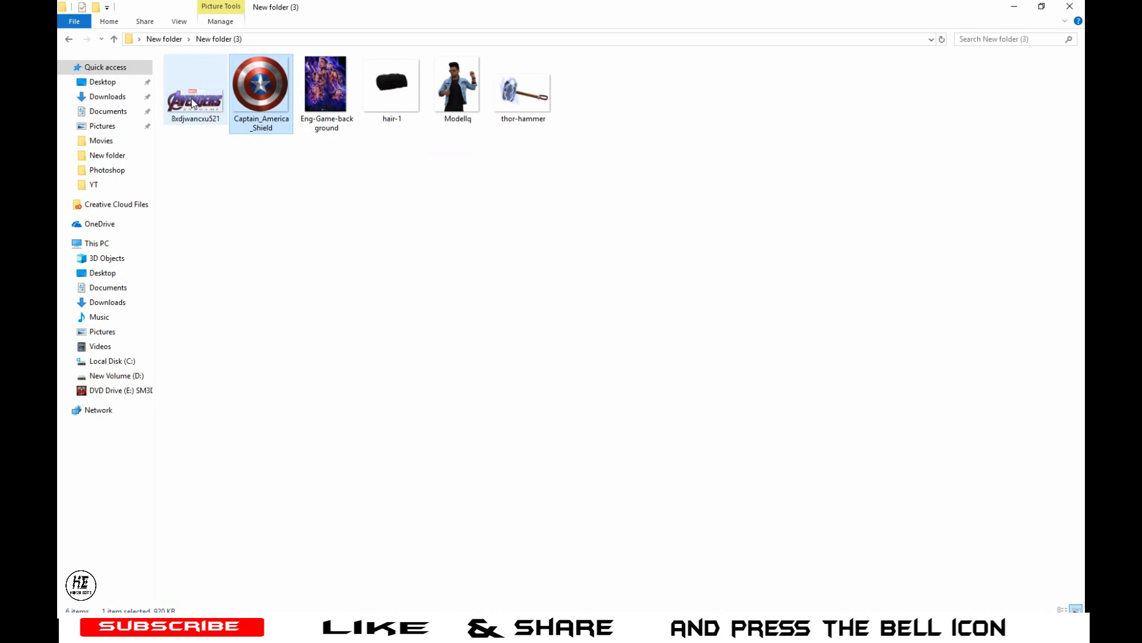
Place the 8xdjwancxu521 Avengers Endgame title image, scale it proportionally to 42.78% and centre it along the poster's bottom edge.
left_click_drag(194, 101, 446, 402)
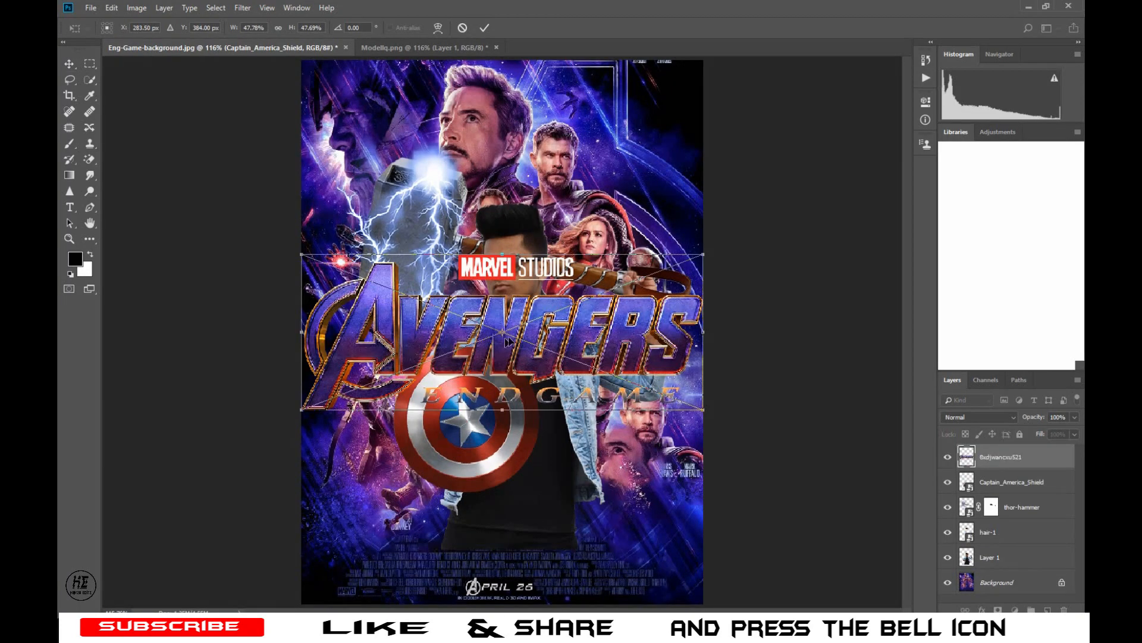
left_click(278, 30)
left_click_drag(294, 28, 286, 28)
left_click_drag(500, 320, 500, 515)
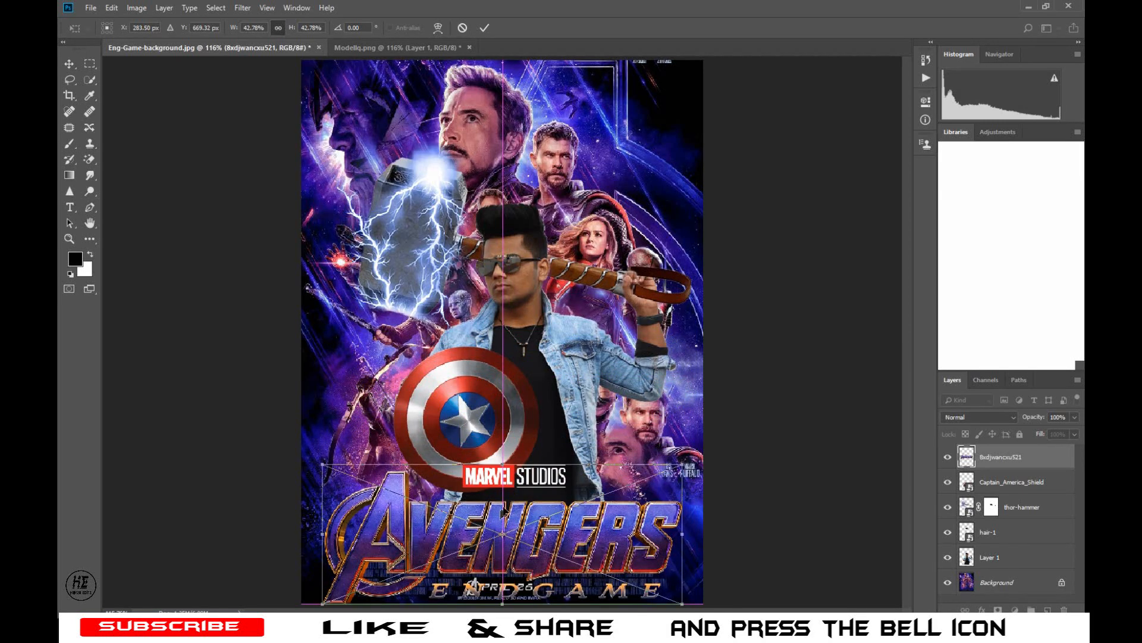
left_click(486, 28)
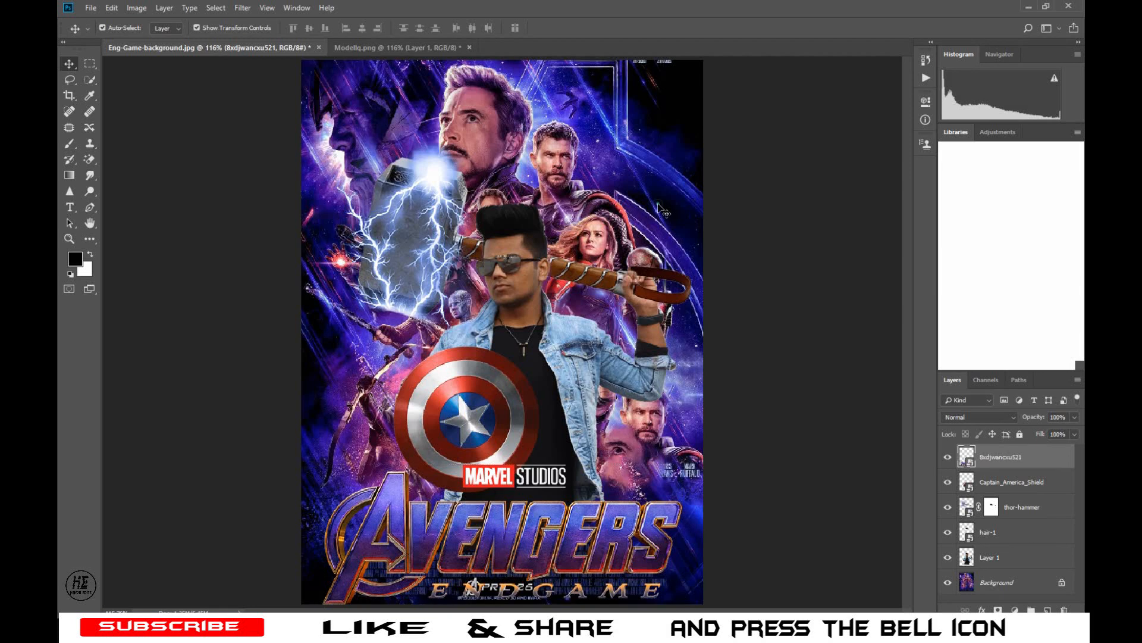
Flatten all layers into the background and duplicate the flattened Background layer.
right_click(995, 456)
left_click(933, 519)
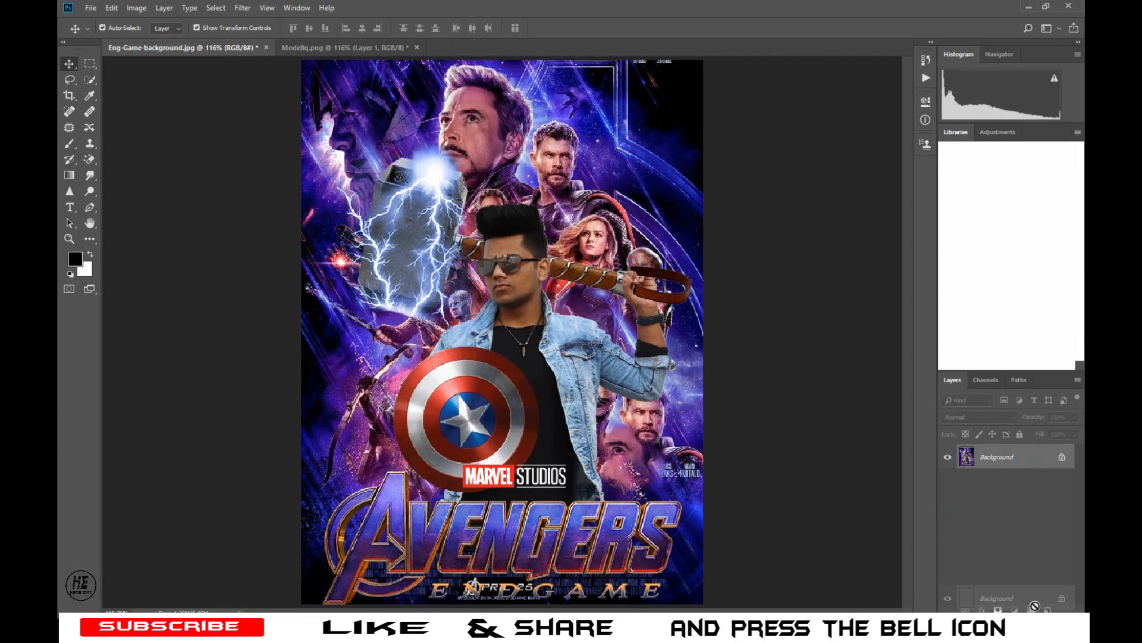
left_click_drag(1047, 608, 1048, 609)
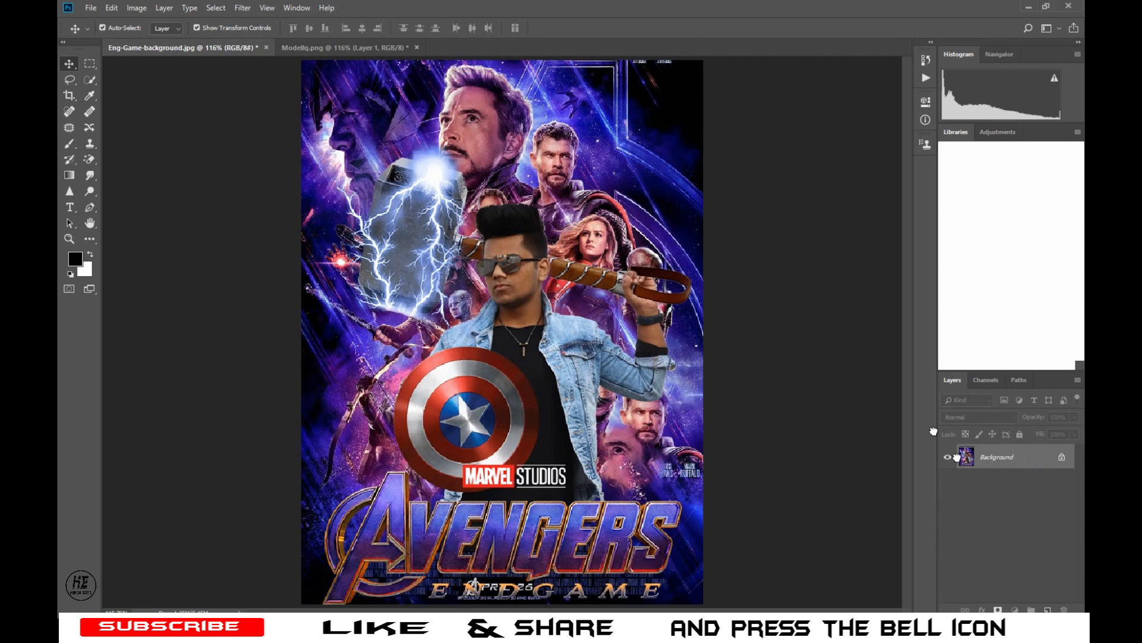
With the Camera Raw Filter, cool the temperature and set tint -5, exposure +0.30, contrast +42, highlights +13, shadows +13, whites +19 and blacks -11.
left_click(244, 8)
left_click(265, 81)
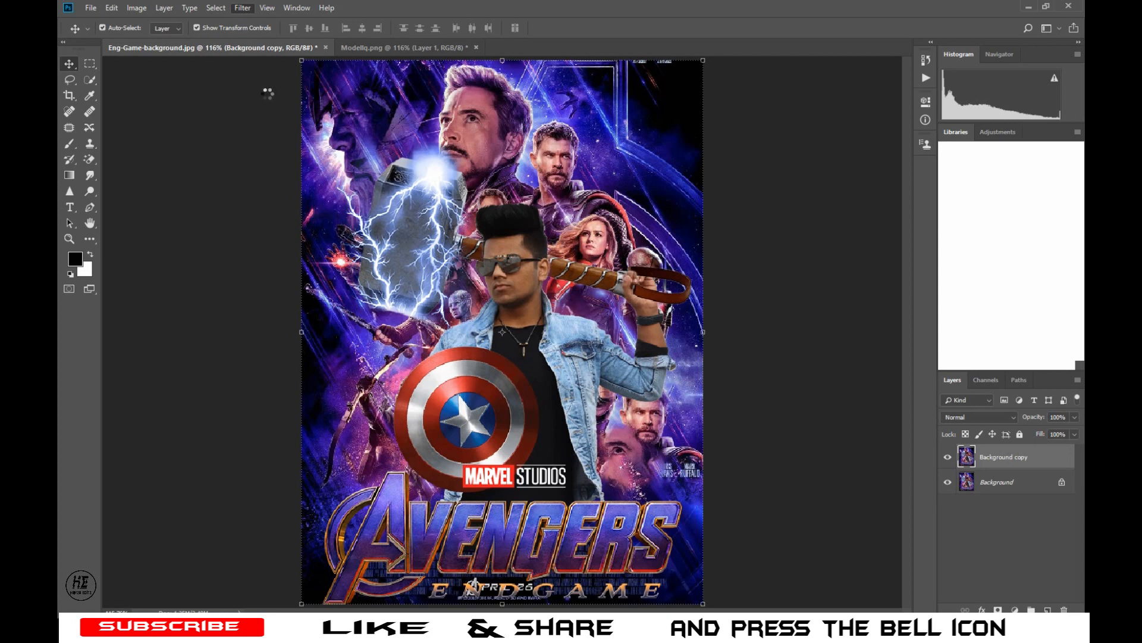
left_click_drag(791, 236, 780, 235)
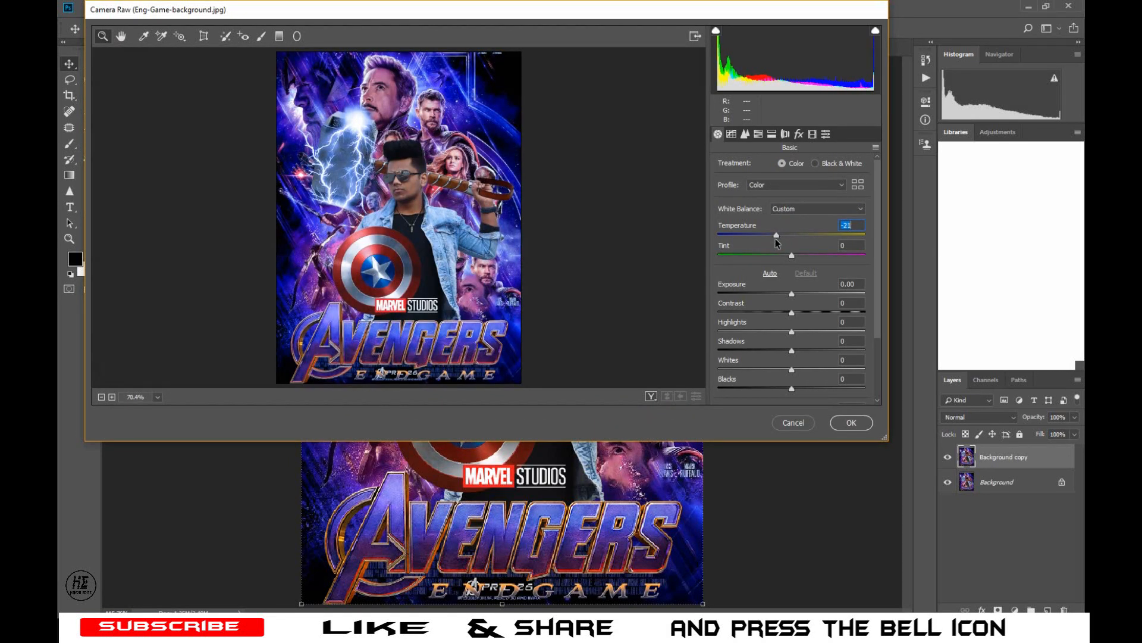
left_click_drag(774, 238, 787, 256)
left_click_drag(792, 295, 783, 388)
Set clarity to +11, vibrance to +31 and saturation to -13 in Camera Raw's basic adjustments.
scroll(821, 306, "down", 2)
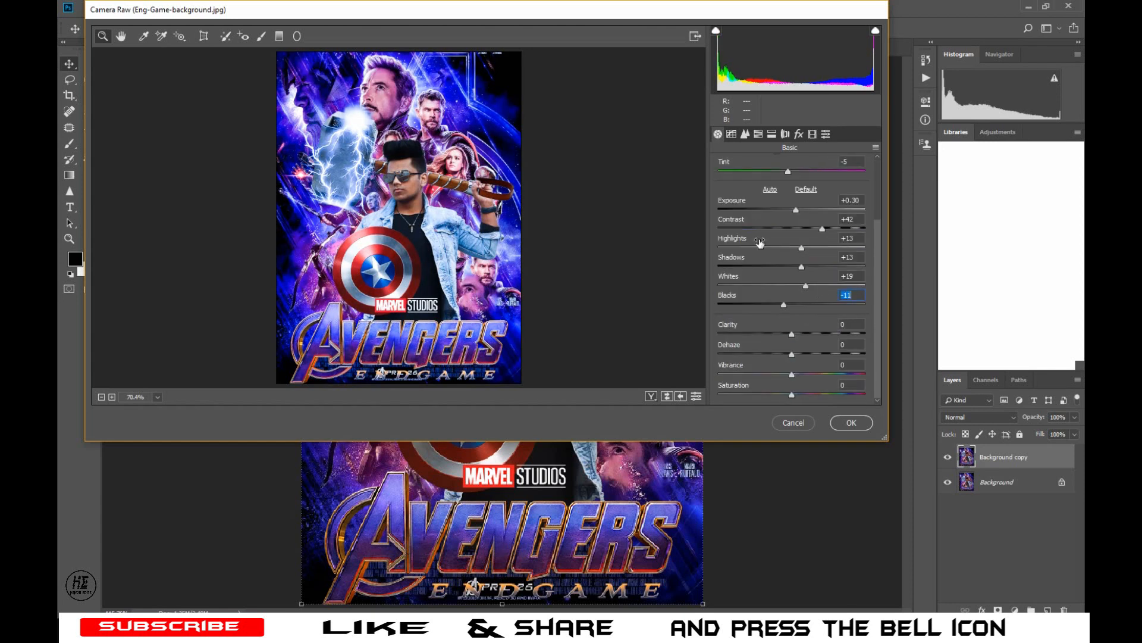
left_click_drag(792, 337, 799, 336)
left_click_drag(791, 376, 815, 376)
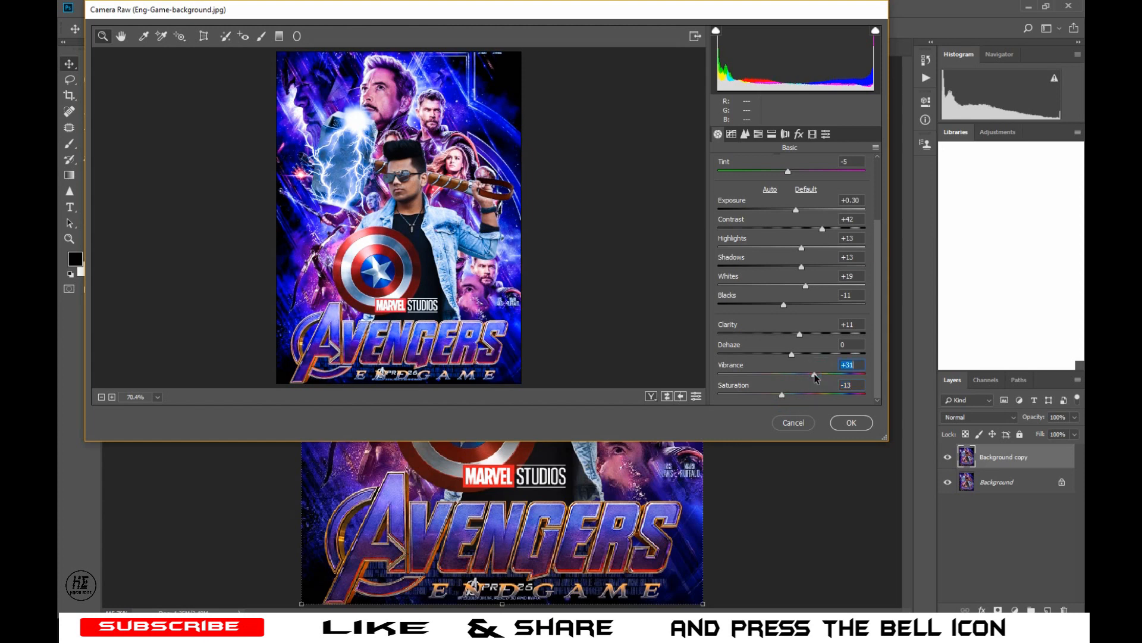
Set Camera Raw's sharpening amount to 33, luminance noise reduction to 26 and color noise reduction to 20.
left_click(744, 134)
left_click_drag(719, 183, 752, 186)
left_click_drag(720, 284, 741, 286)
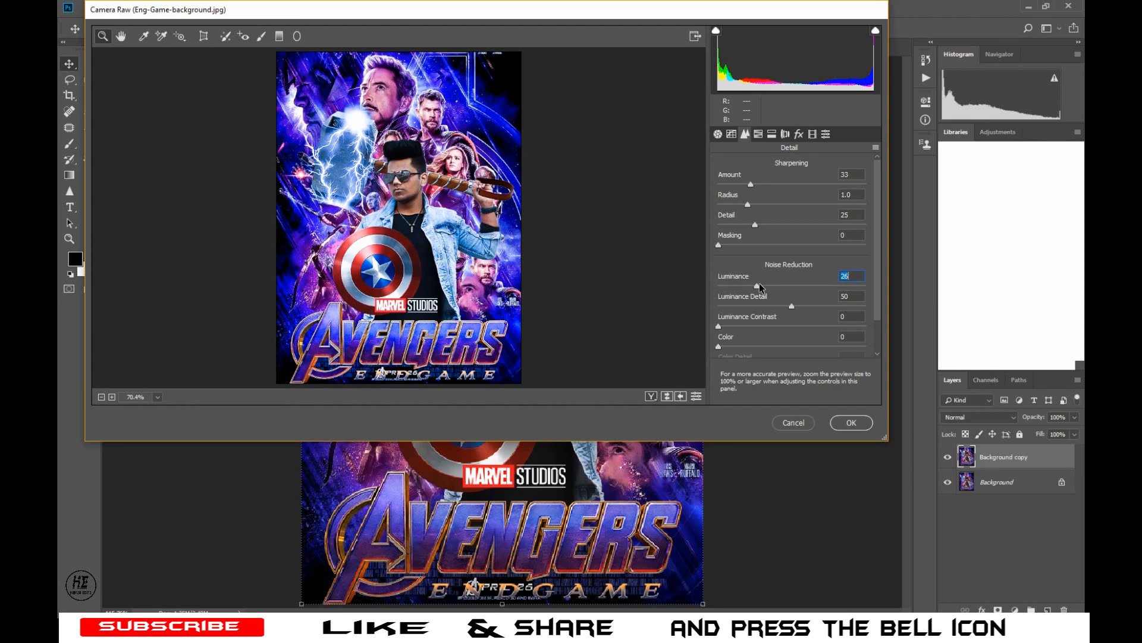
scroll(759, 297, "down", 2)
left_click_drag(720, 305, 752, 314)
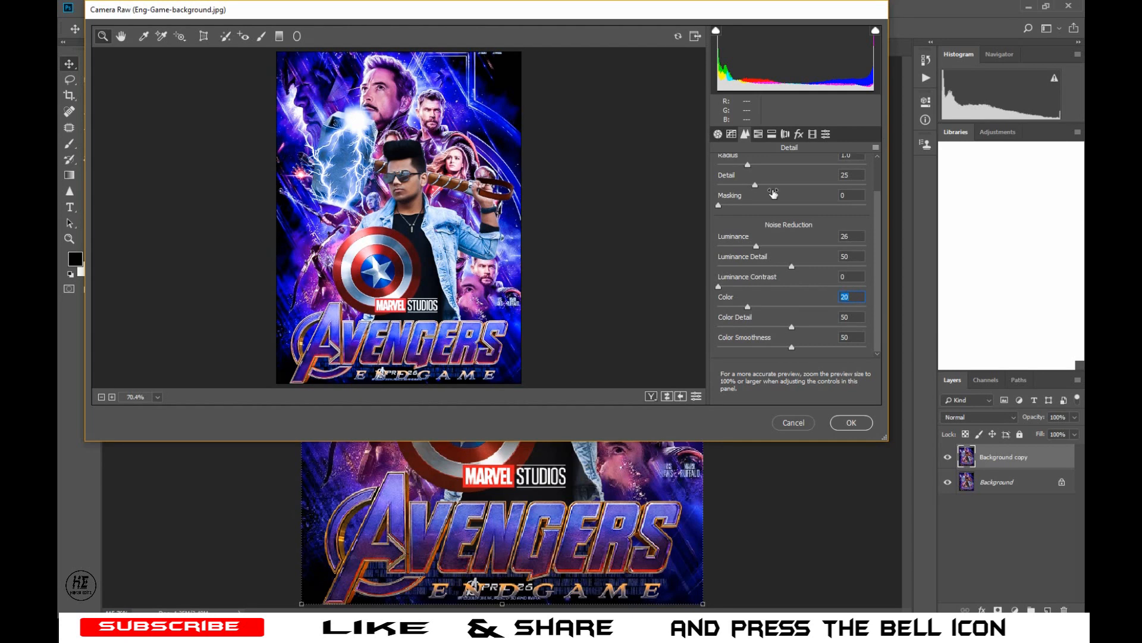
Apply a post-crop vignetting amount of -46 with the Camera Raw adjustments and compare the graded copy against the original layer.
left_click(799, 133)
left_click_drag(796, 295, 764, 283)
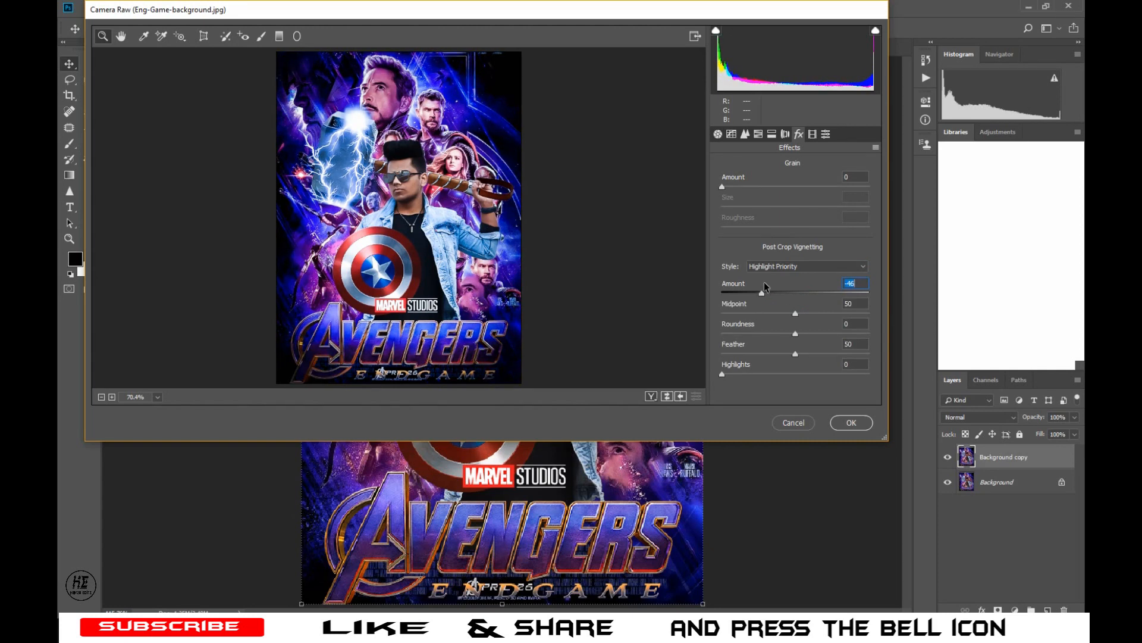
left_click(852, 422)
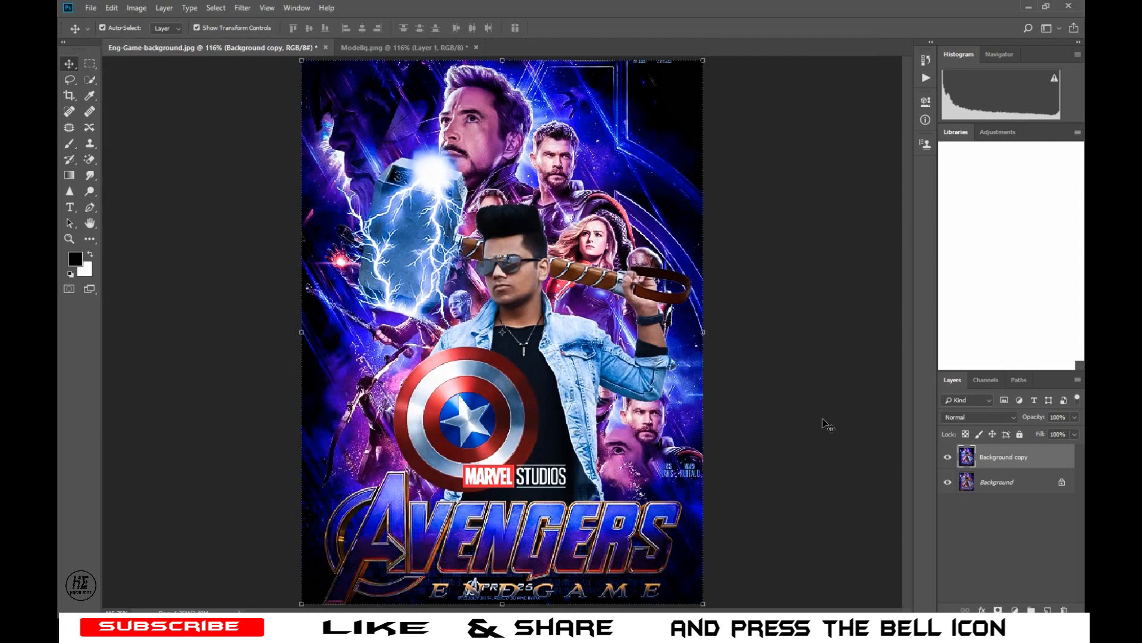
left_click(947, 457)
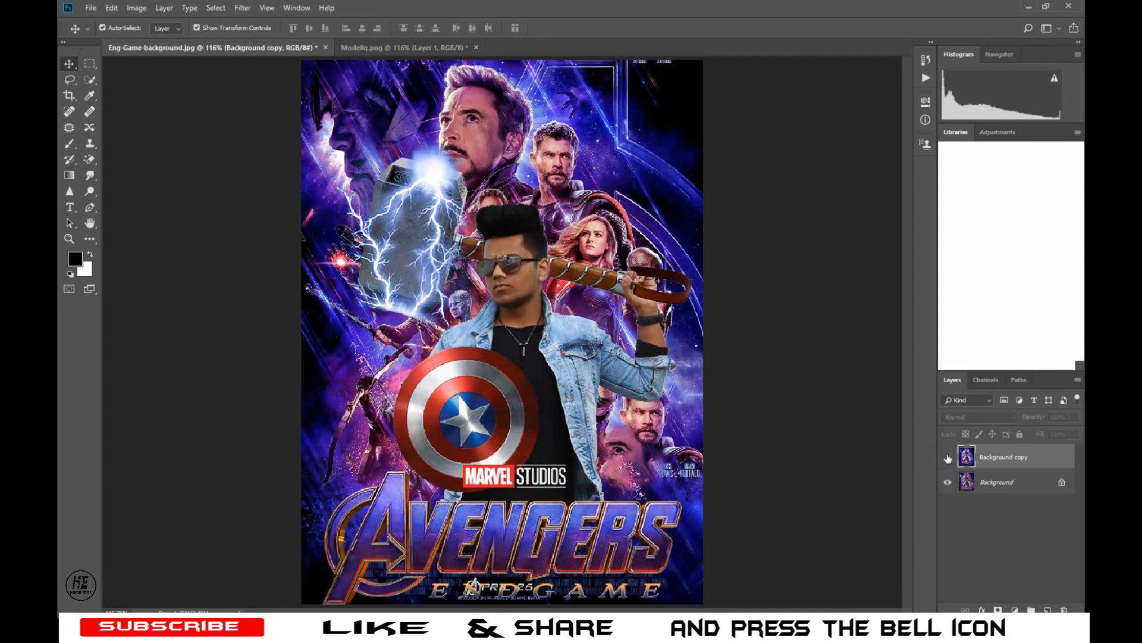
left_click(947, 457)
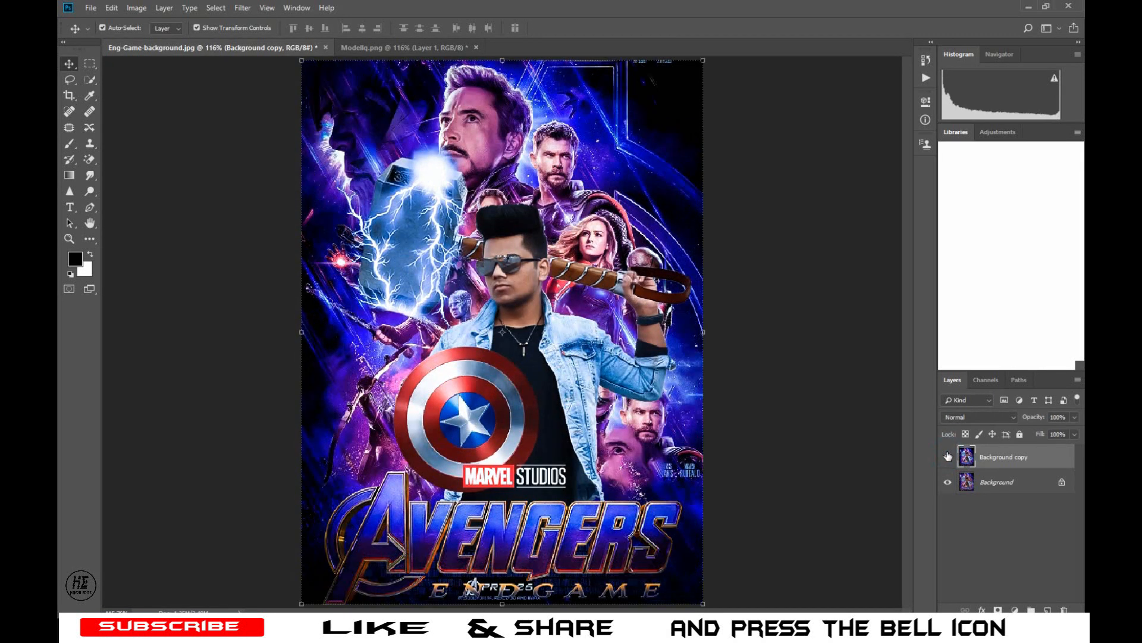